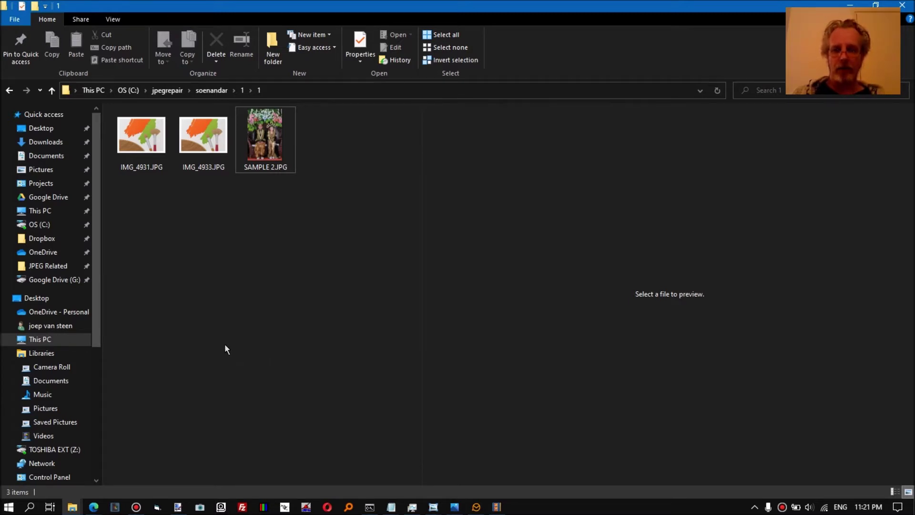
Launch JPEG-Repair past its splash screen and move the window aside to reveal the files
left_click(263, 509)
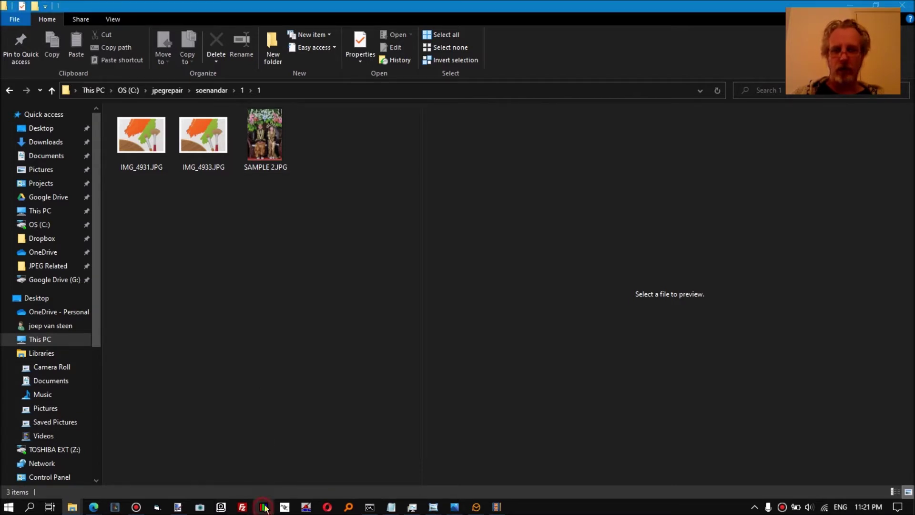
left_click(454, 377)
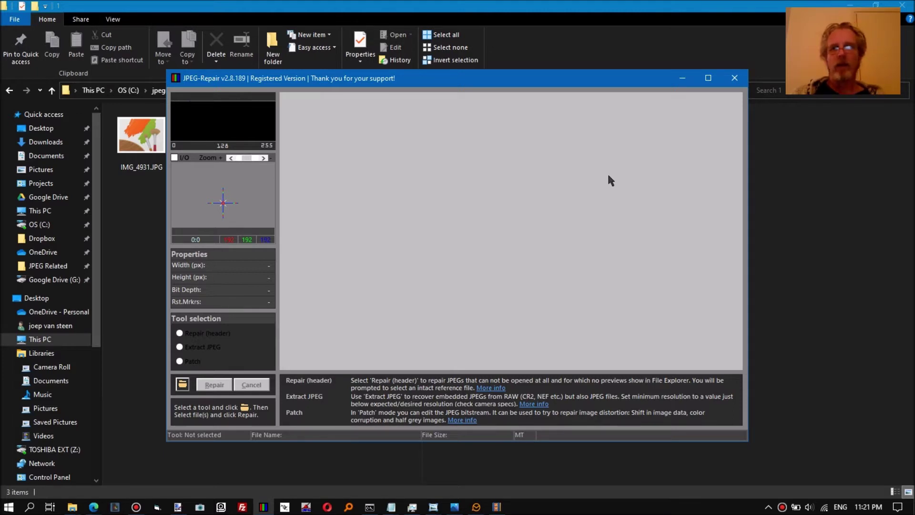
left_click_drag(584, 81, 742, 124)
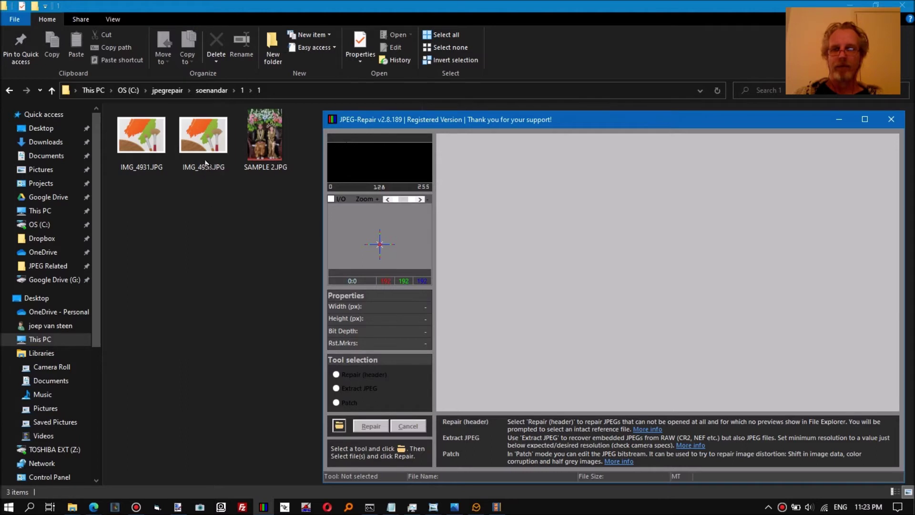
Select the damaged IMG_4933.JPG in Explorer
left_click(206, 143)
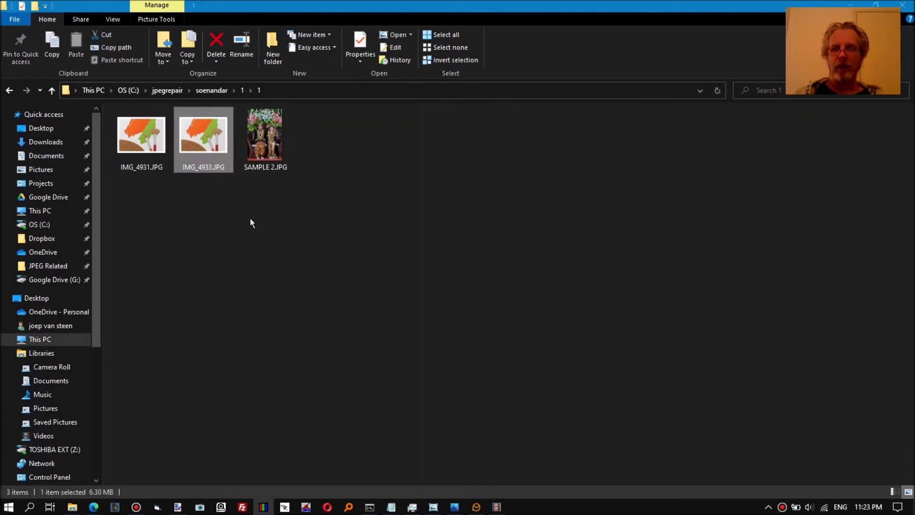
Preview SAMPLE 2.JPG, return to IMG_4933.JPG, and choose JPEG-Repair's Patch tool
key("Right")
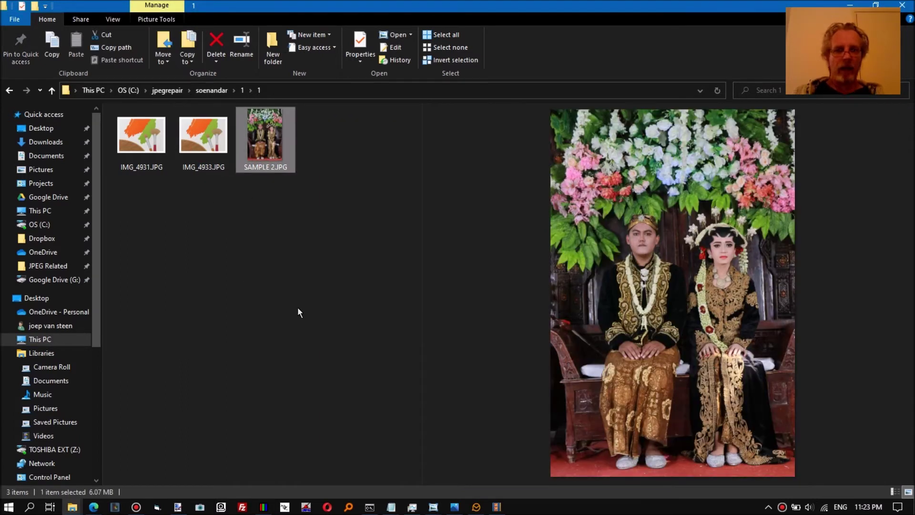
key("Left")
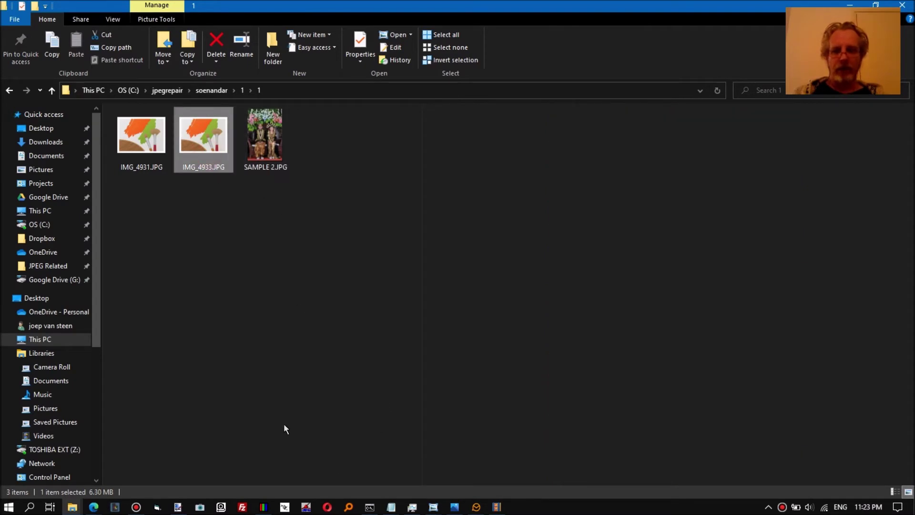
left_click(263, 507)
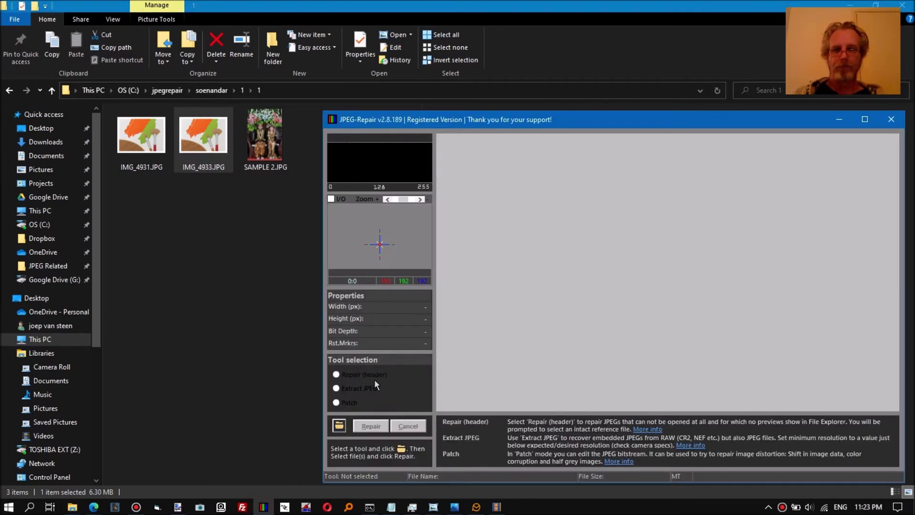
left_click(347, 402)
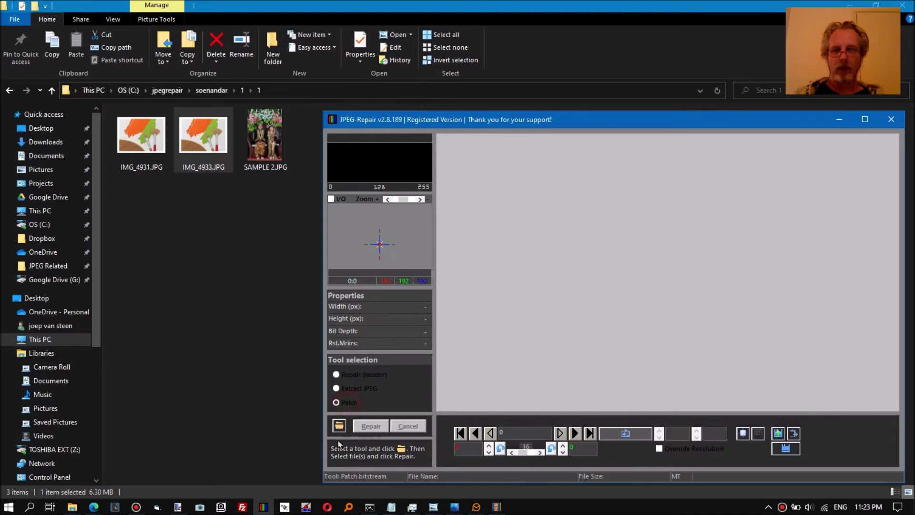
Pick IMG_4933.JPG from C:\jpegrepair\soenandar\1\1 and tick Append header + some bytes
left_click(339, 427)
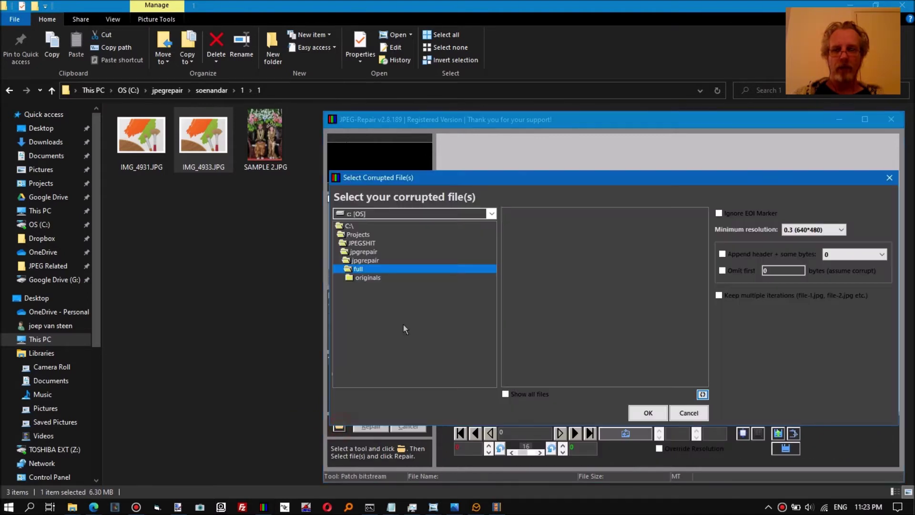
double_click(373, 227)
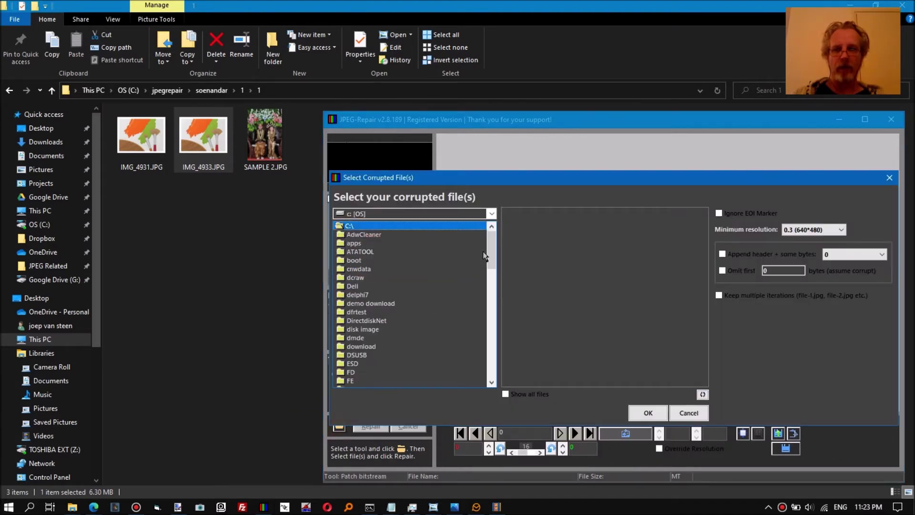
left_click_drag(490, 246, 491, 305)
double_click(367, 298)
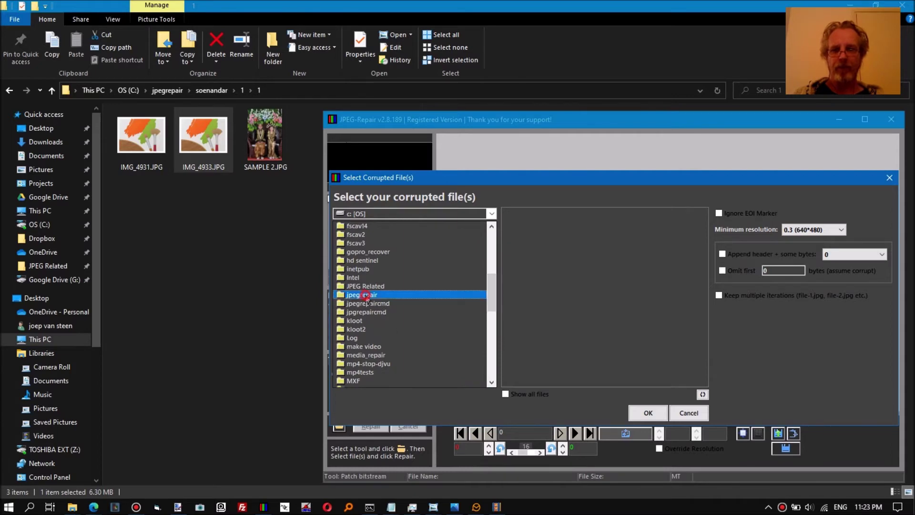
left_click_drag(491, 237, 480, 342)
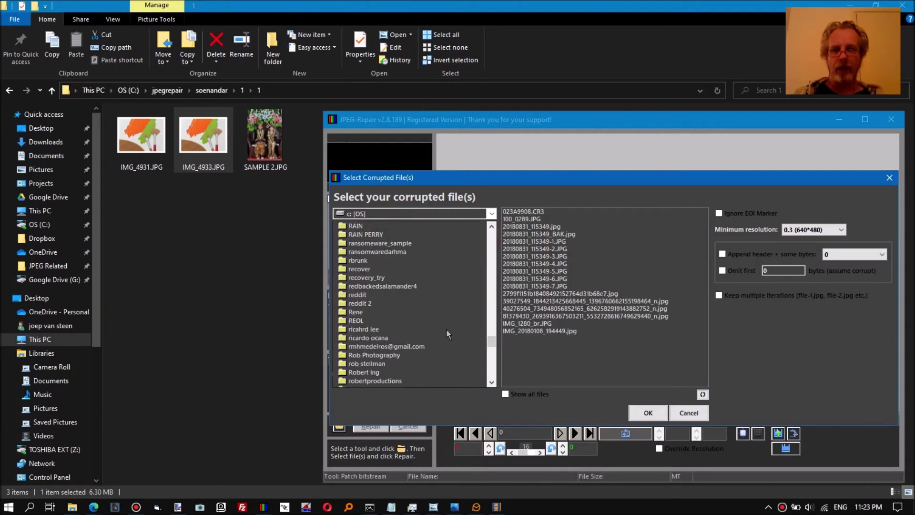
scroll(434, 324, "down", 5)
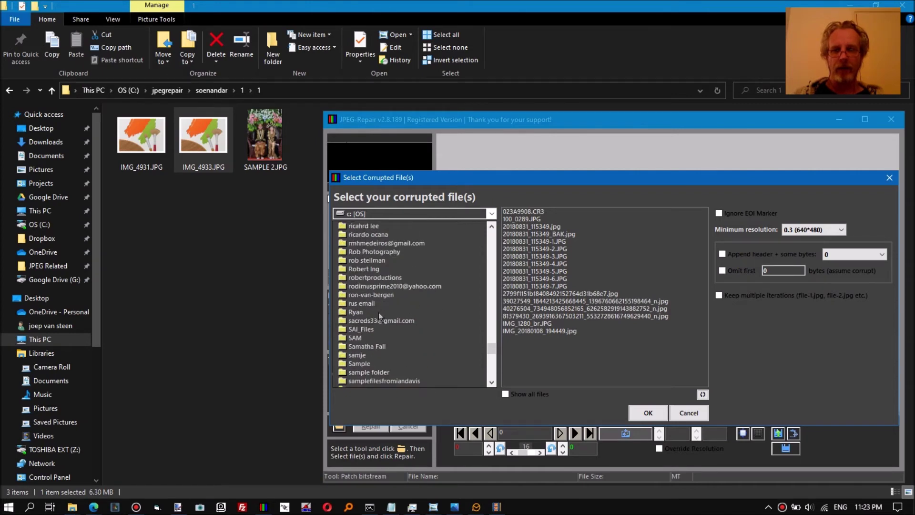
scroll(400, 296, "down", 2)
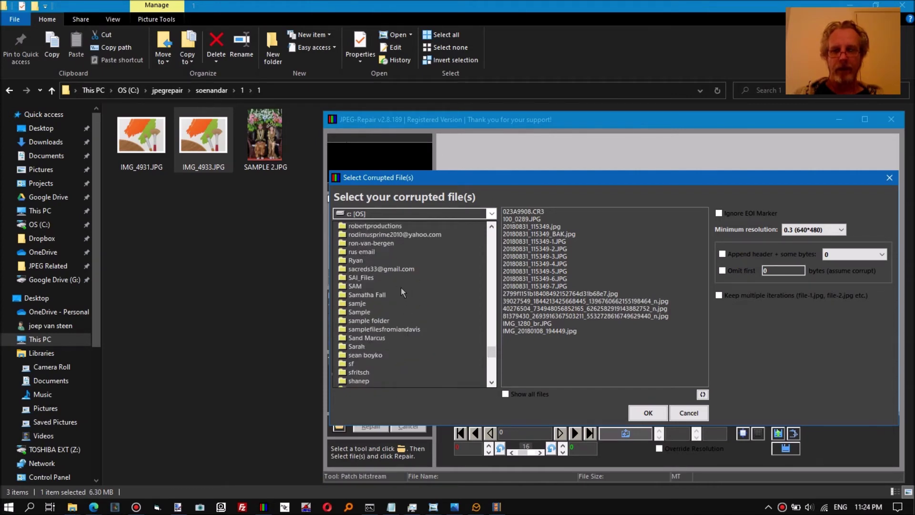
scroll(401, 292, "down", 3)
double_click(385, 331)
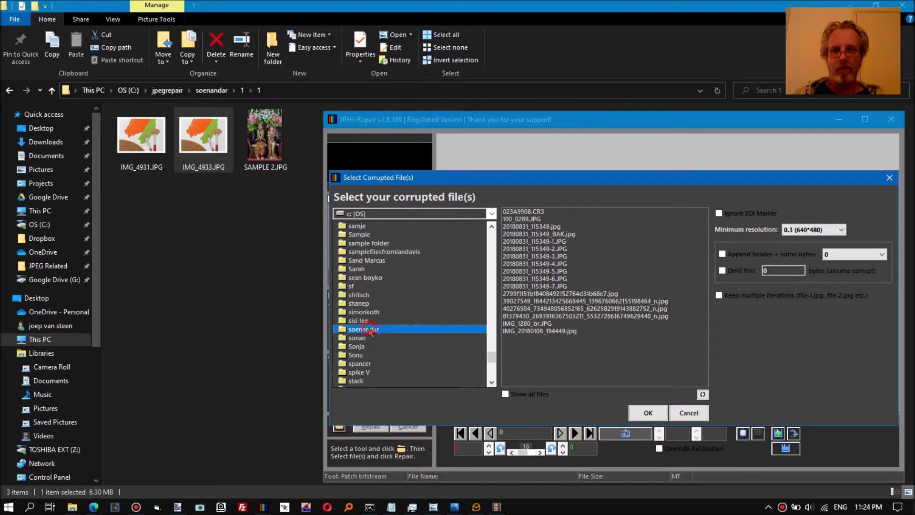
double_click(353, 252)
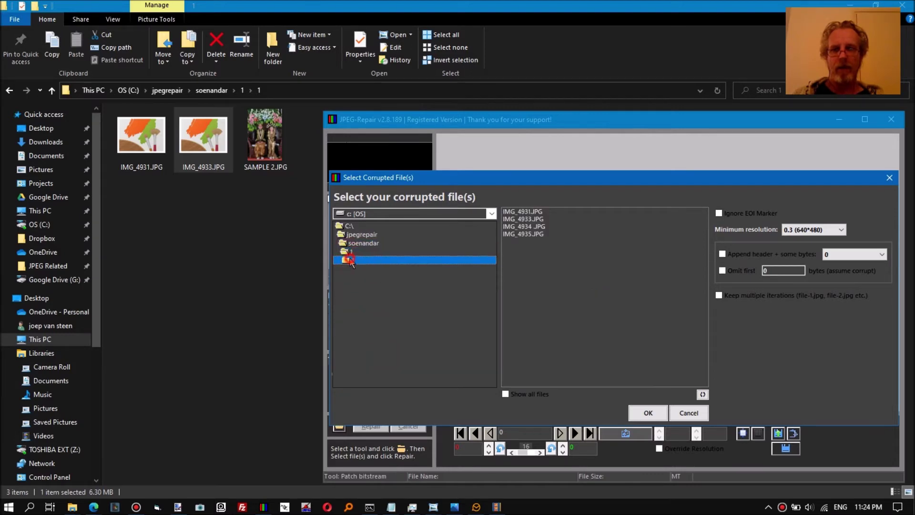
left_click(524, 220)
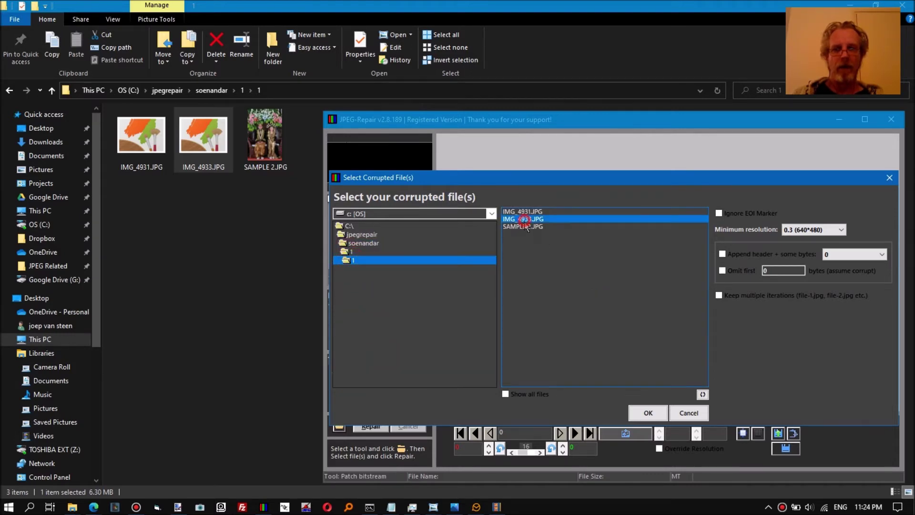
left_click(723, 254)
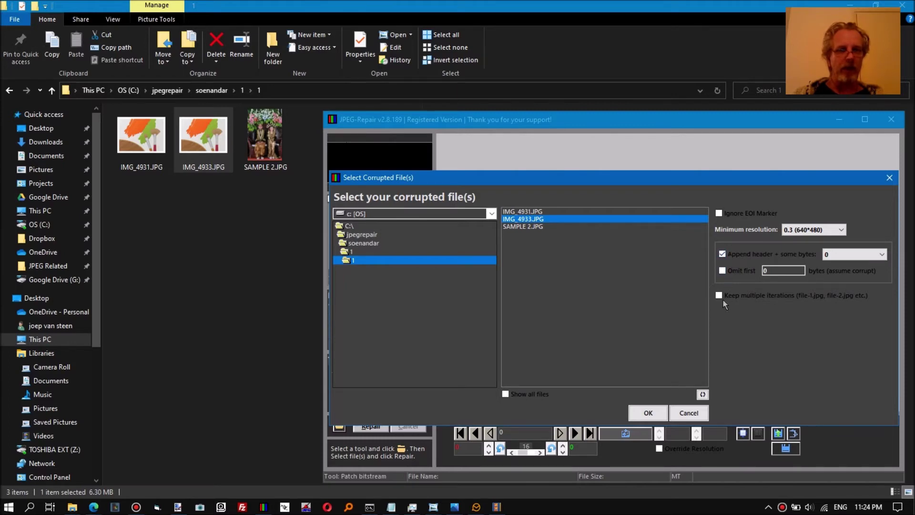
Tick Omit first and set it to skip the first 153605 bytes
left_click(722, 270)
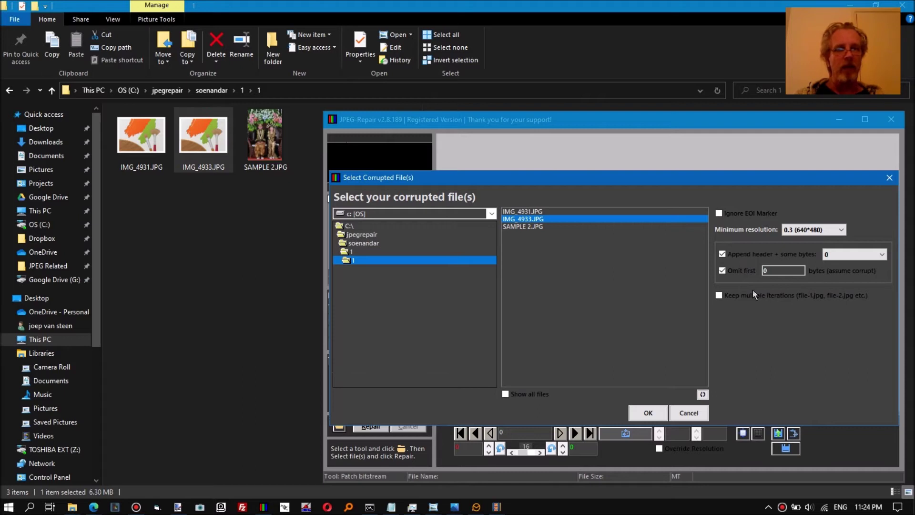
double_click(778, 270)
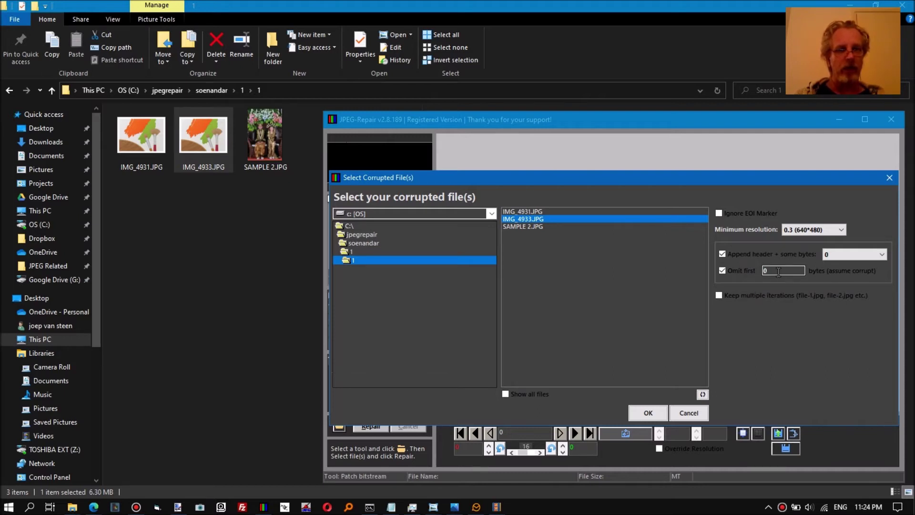
type("153605")
double_click(782, 270)
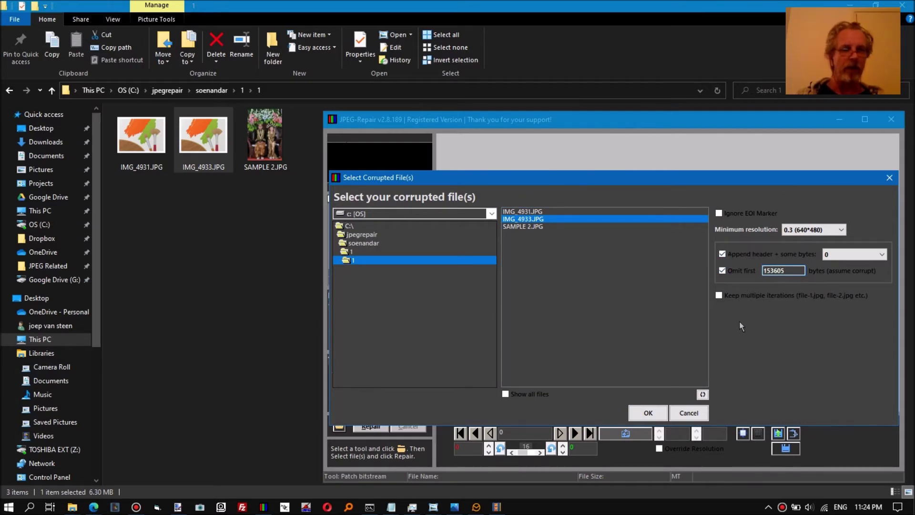
Confirm the settings and merge IMG_4933.JPG using SAMPLE 2.JPG as the reference header
left_click(643, 418)
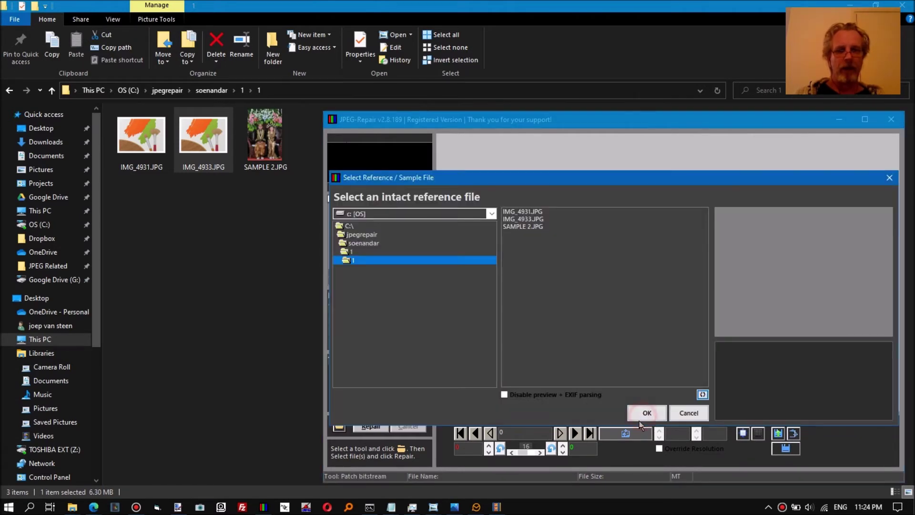
left_click(528, 227)
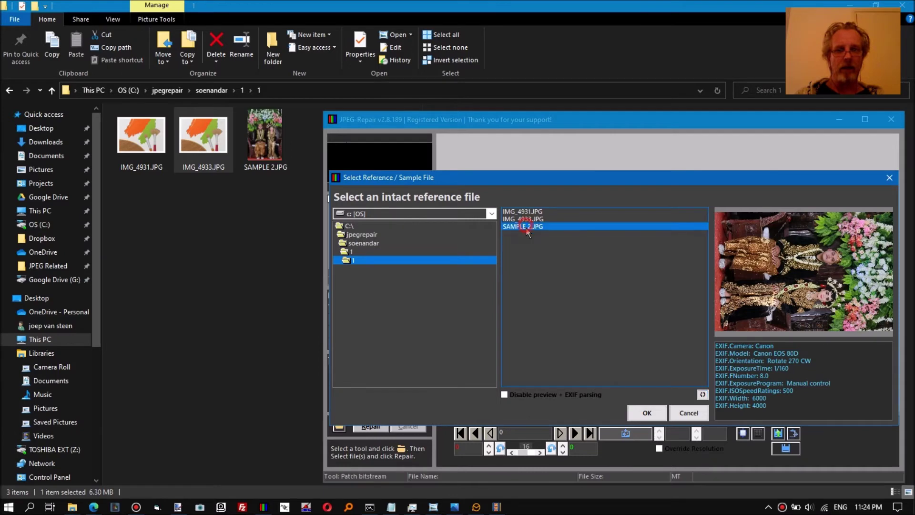
left_click(643, 414)
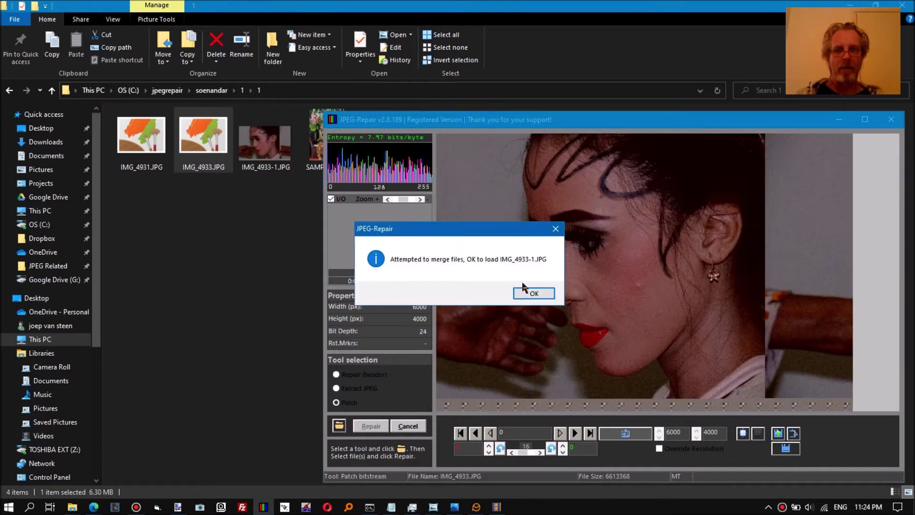
Load the merged IMG_4933-1.JPG and move the repair window higher on screen
left_click_drag(475, 227, 586, 216)
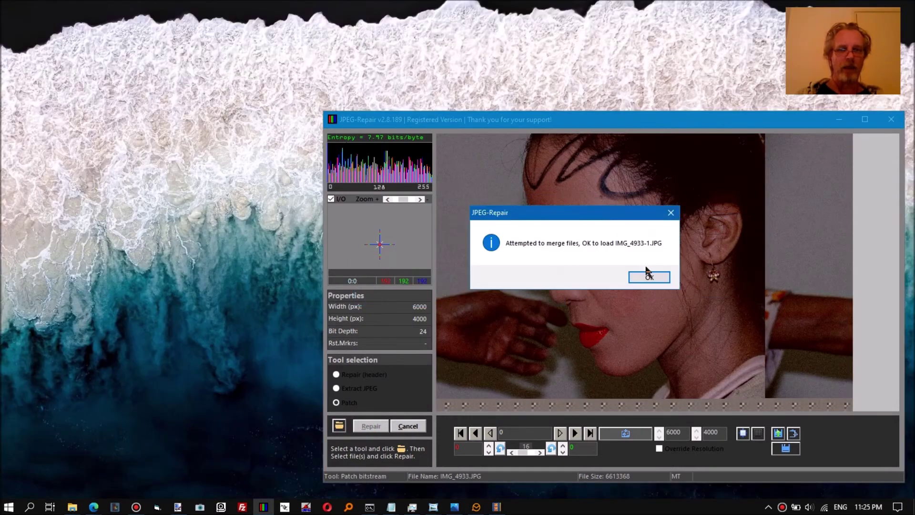
left_click(646, 279)
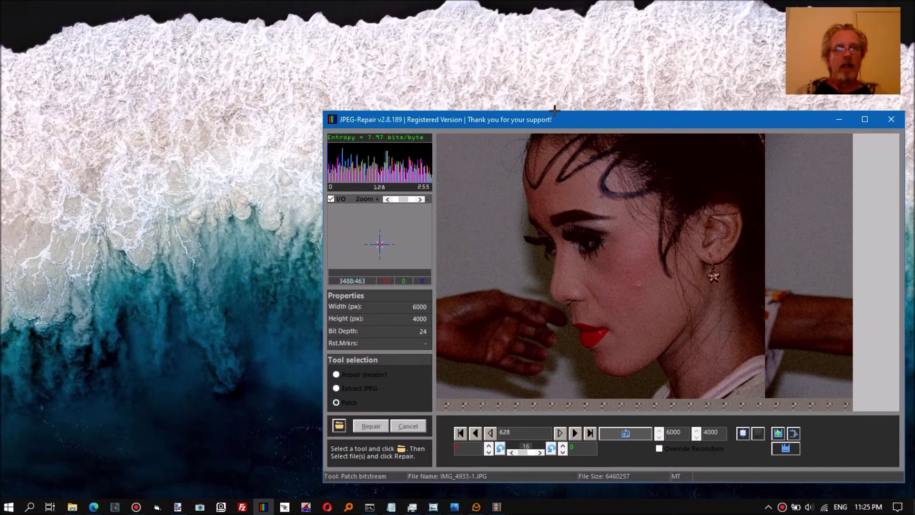
left_click_drag(590, 118, 462, 70)
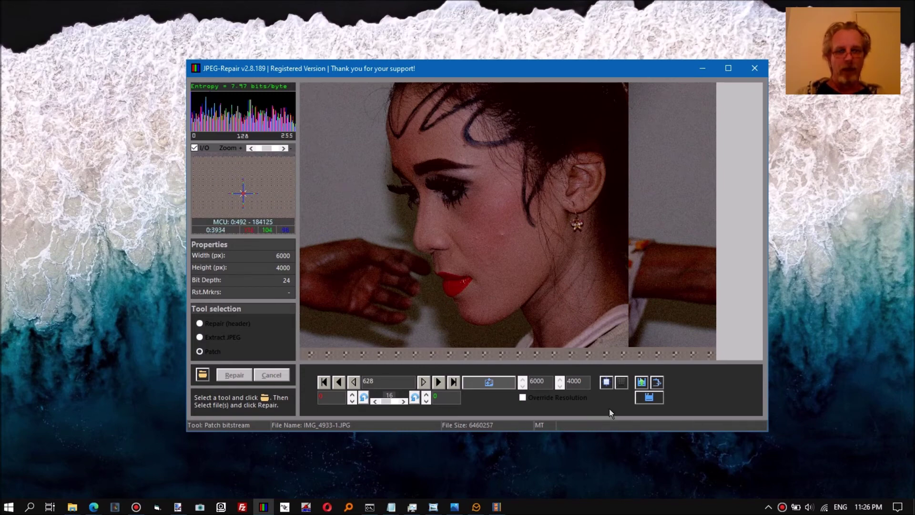
Open the MCU editor on IMG_4933-1.JPG
left_click(622, 382)
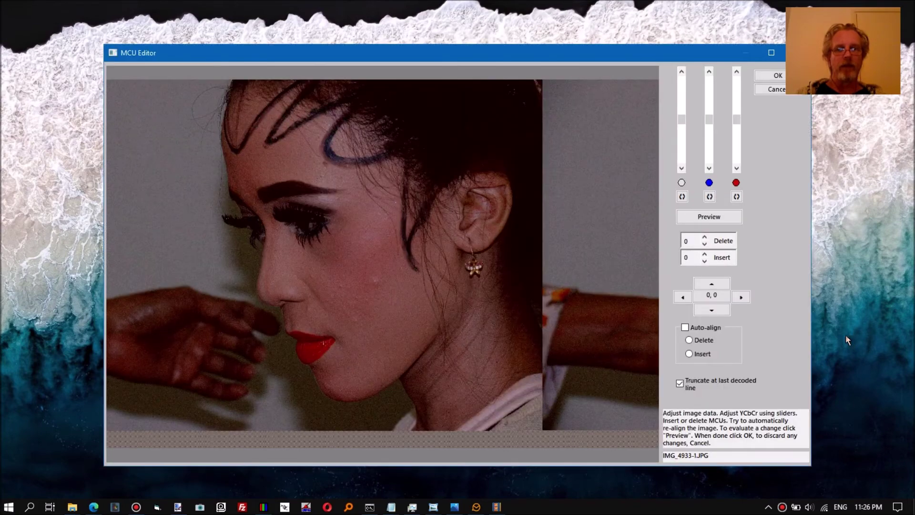
Enable automatic re-alignment and preview the image with 2 MCUs deleted
left_click(685, 328)
left_click(708, 219)
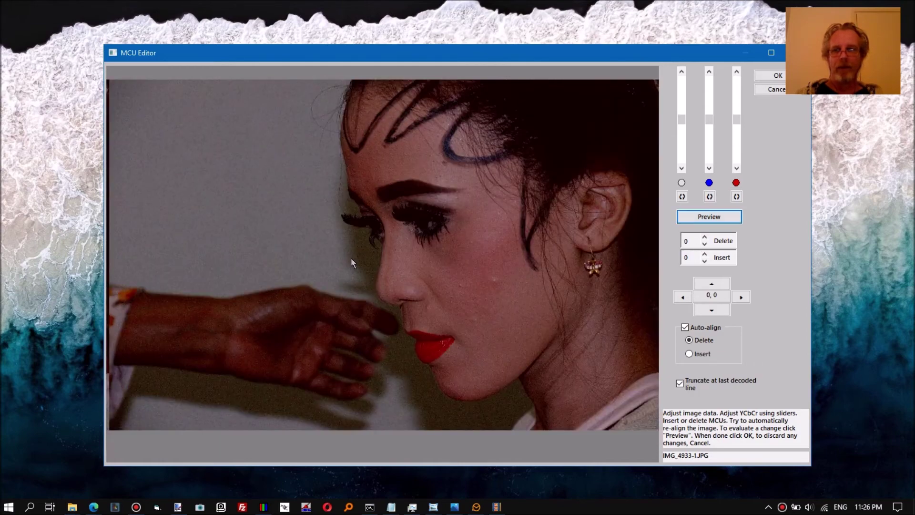
left_click(705, 238)
left_click(705, 238)
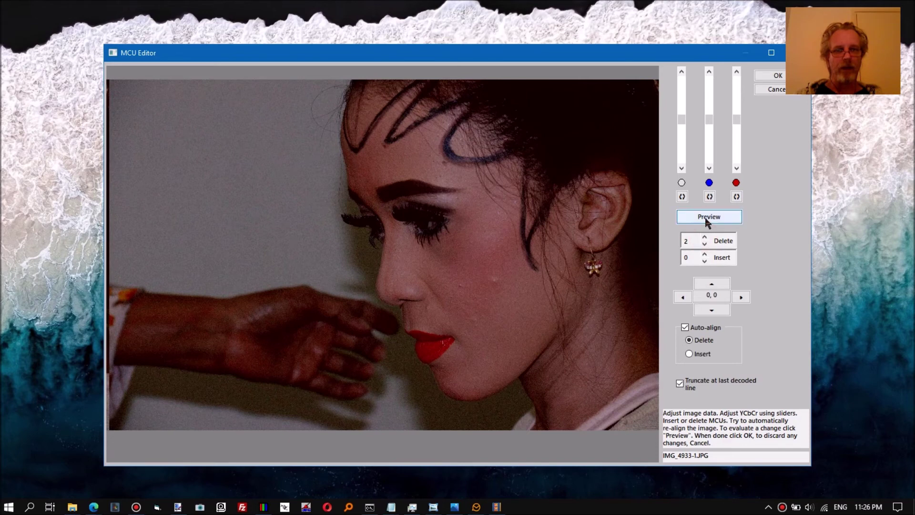
left_click(707, 220)
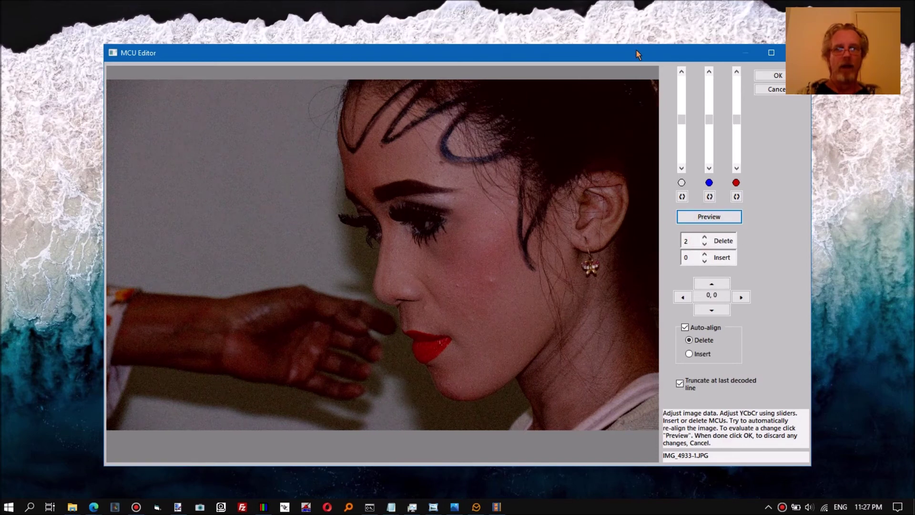
left_click_drag(637, 51, 602, 46)
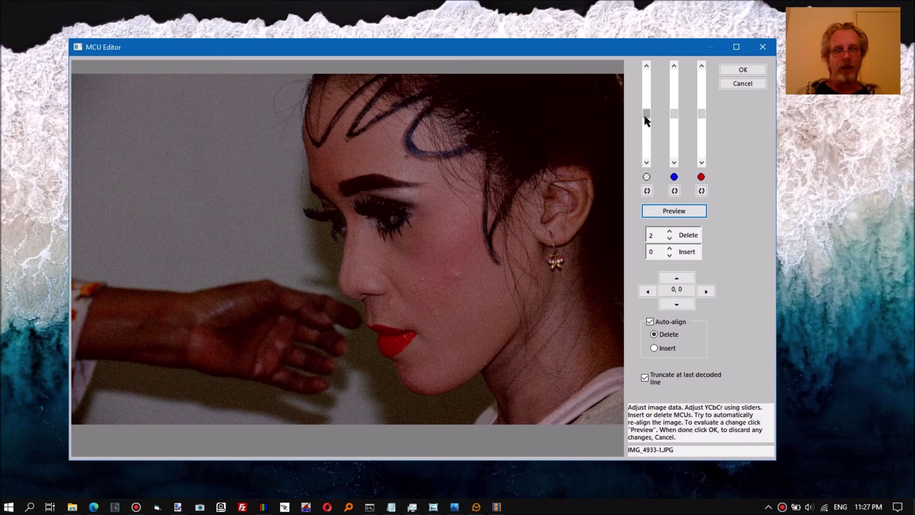
Raise luminance slightly, try extra red then reset it to default, and apply the edits
left_click_drag(646, 116, 646, 114)
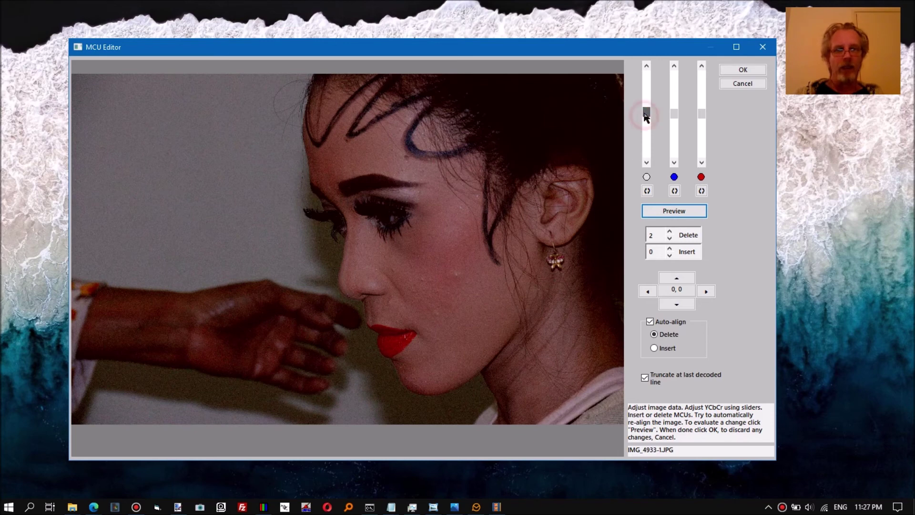
left_click(667, 213)
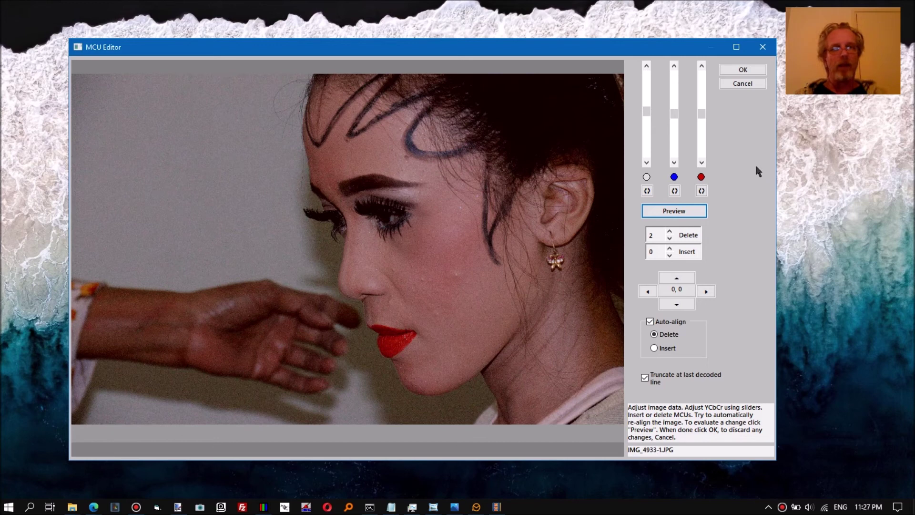
scroll(700, 119, "up", 3)
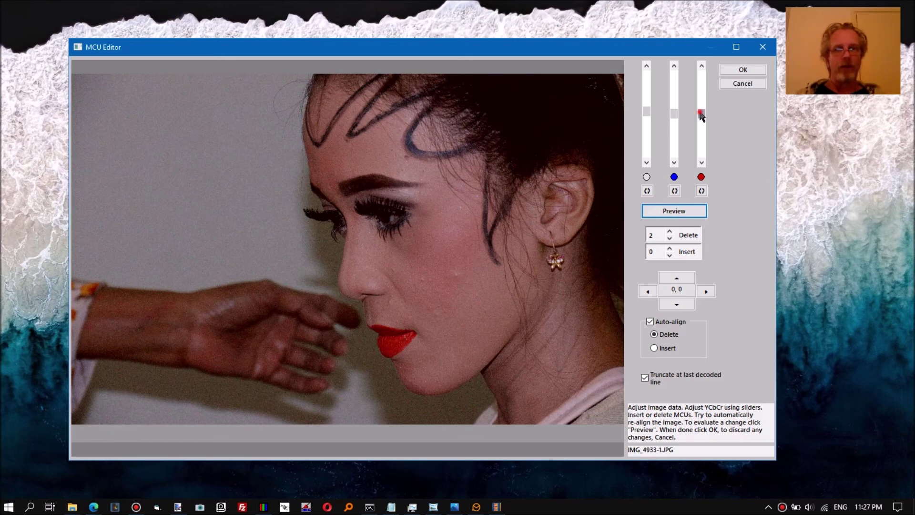
left_click(675, 210)
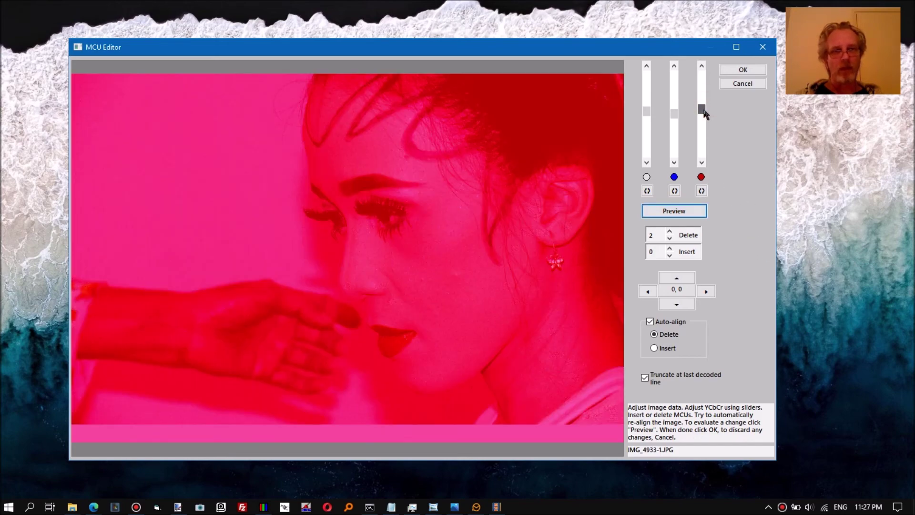
scroll(701, 110, "down", 3)
left_click(701, 191)
left_click(699, 211)
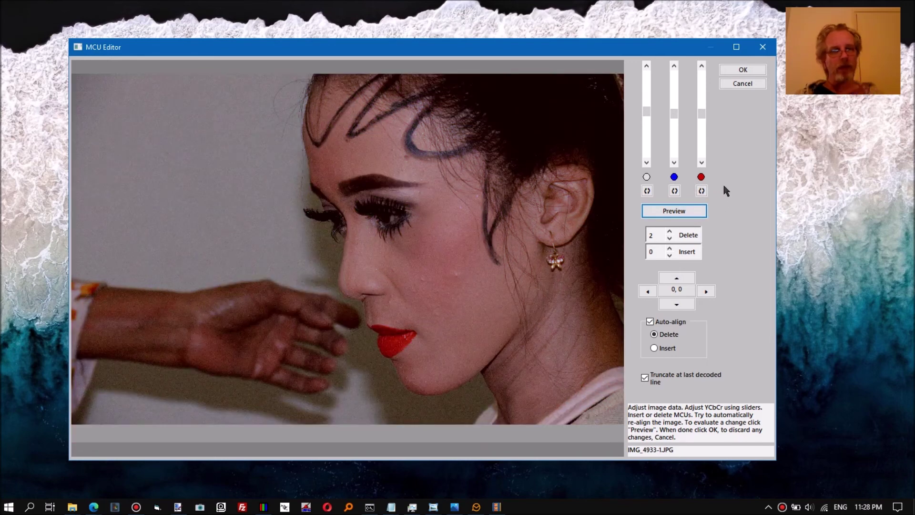
left_click(742, 71)
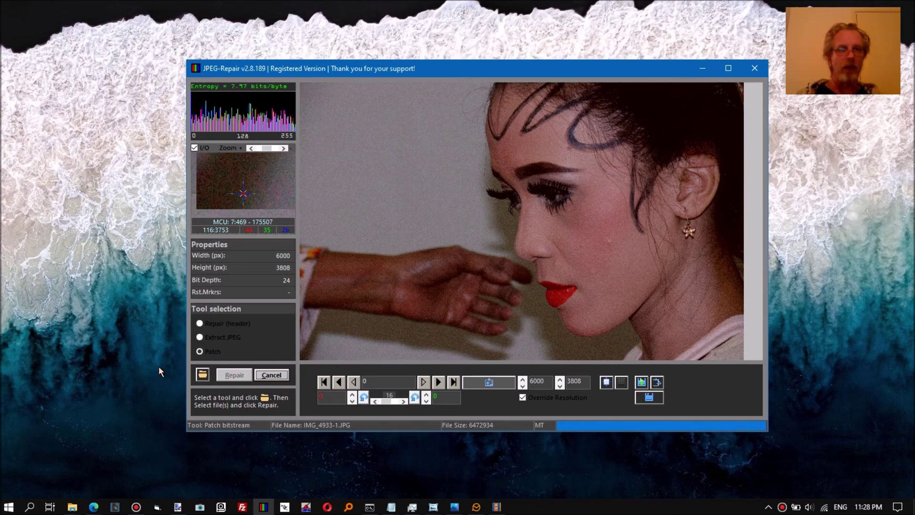
Choose IMG_4931.JPG as the corrupted file with Append header and Omit first ticked
left_click(208, 377)
left_click(394, 162)
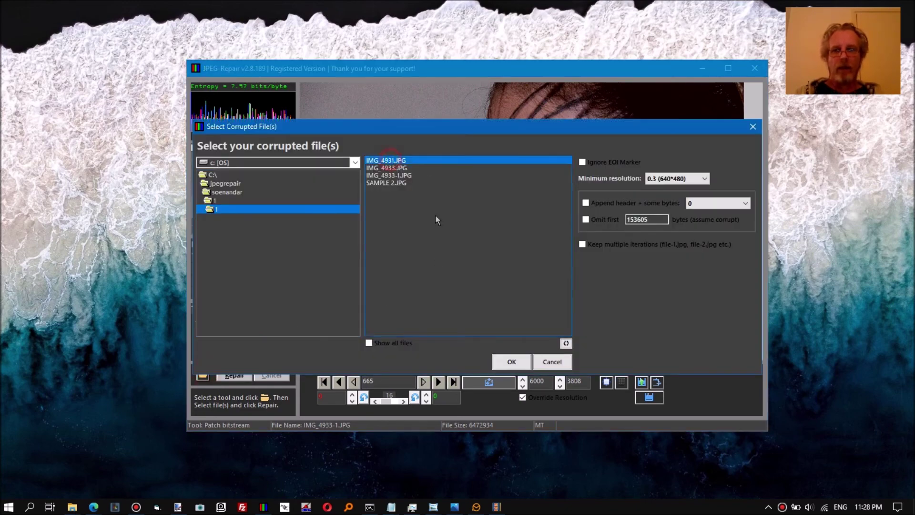
left_click(586, 203)
left_click(586, 219)
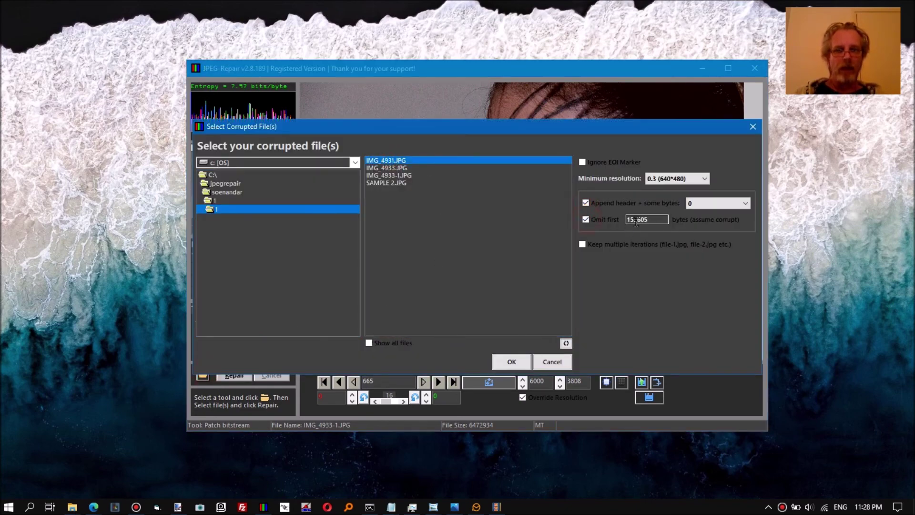
left_click(512, 361)
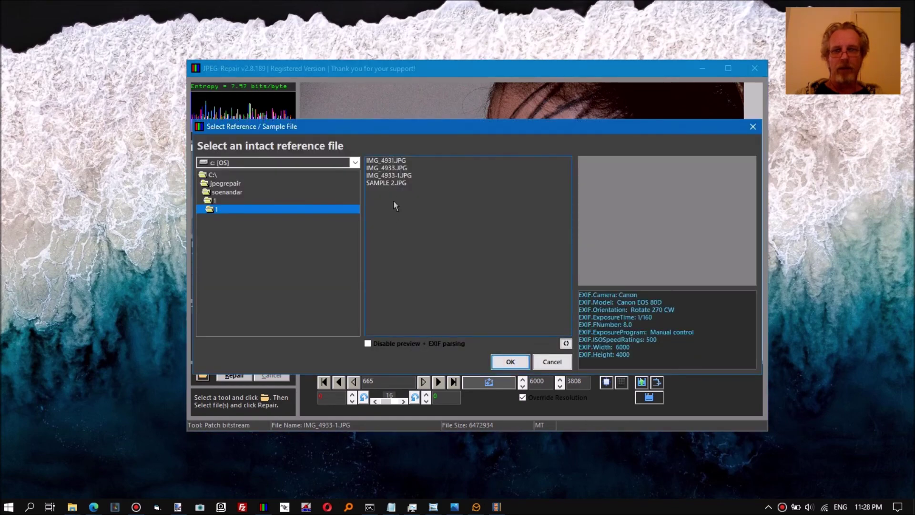
Repair IMG_4931.JPG with SAMPLE 2.JPG as reference and load the resulting IMG_4931-1.JPG
left_click(387, 183)
left_click(508, 361)
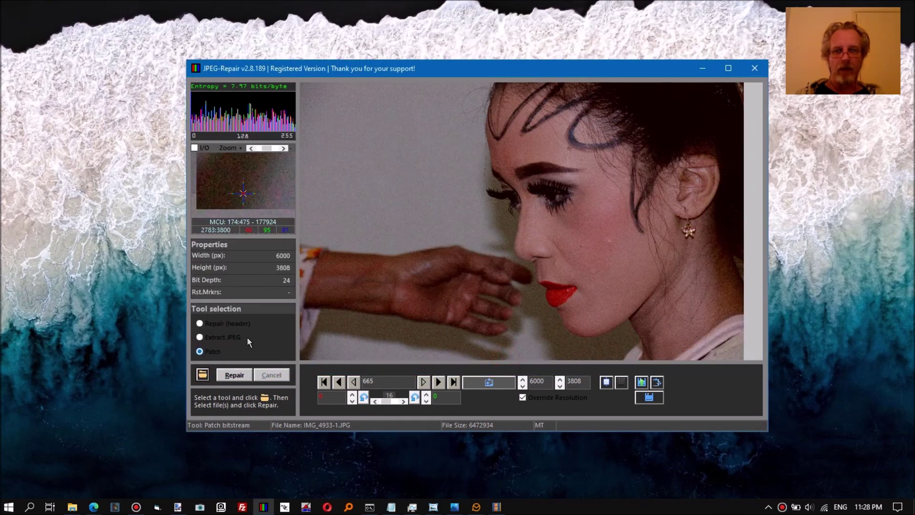
left_click(233, 376)
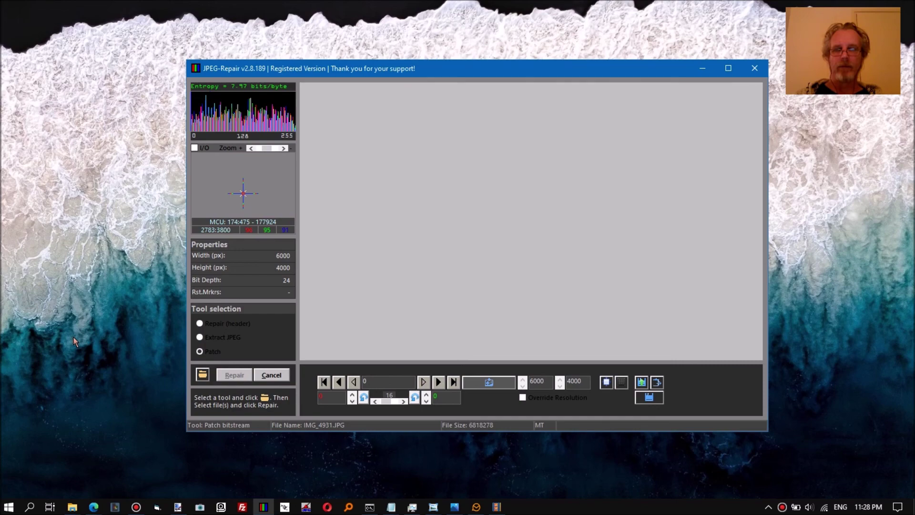
left_click(516, 292)
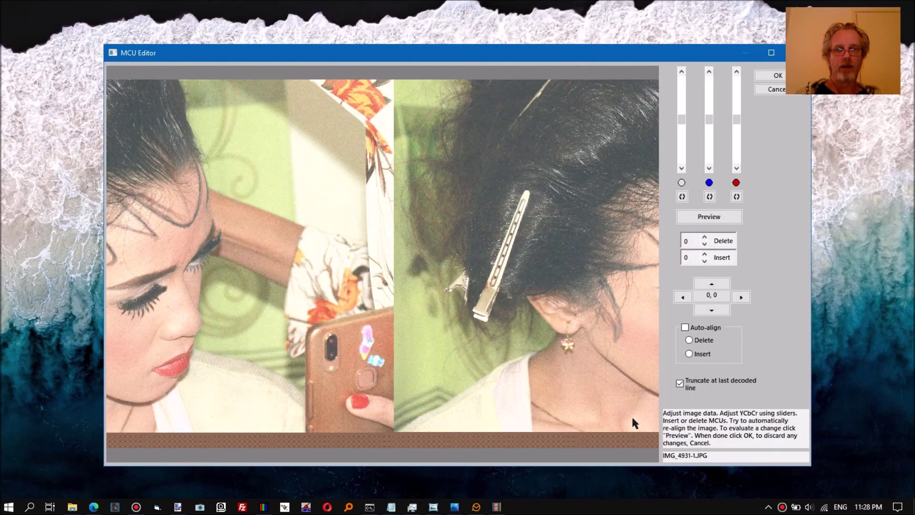
Auto-align IMG_4931-1.JPG by deleting 2 MCUs and preview the corrected shift
left_click(685, 327)
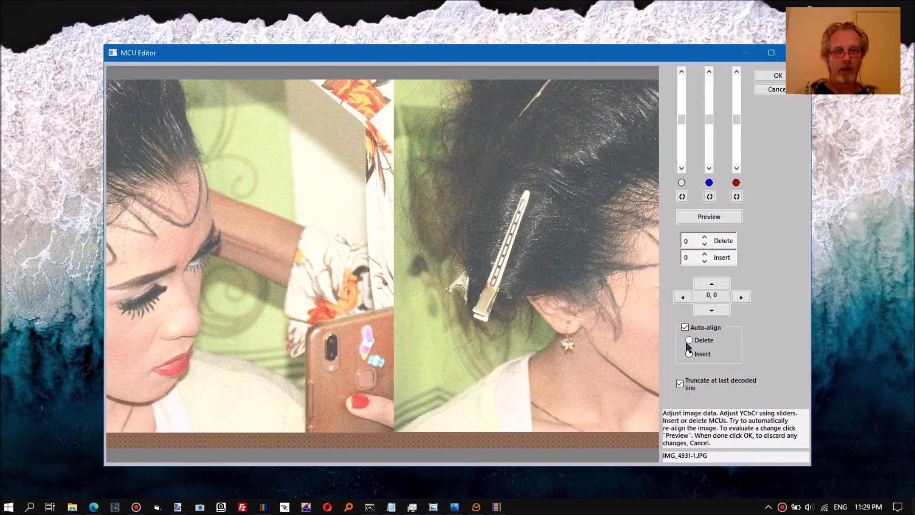
left_click(690, 340)
left_click(723, 215)
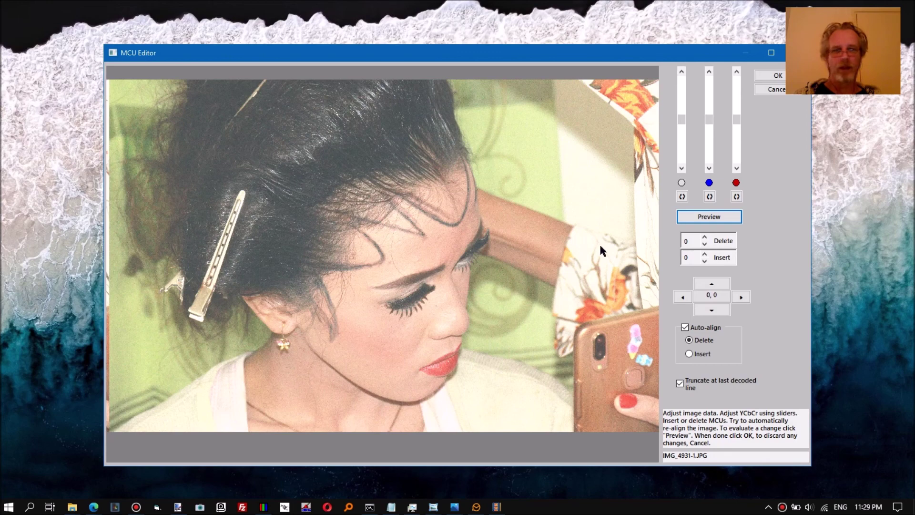
left_click(705, 237)
left_click(705, 237)
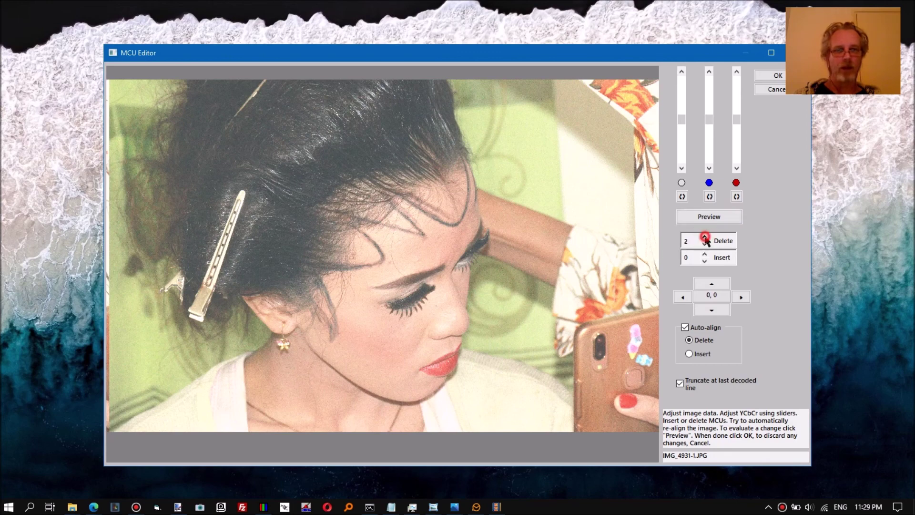
left_click(709, 217)
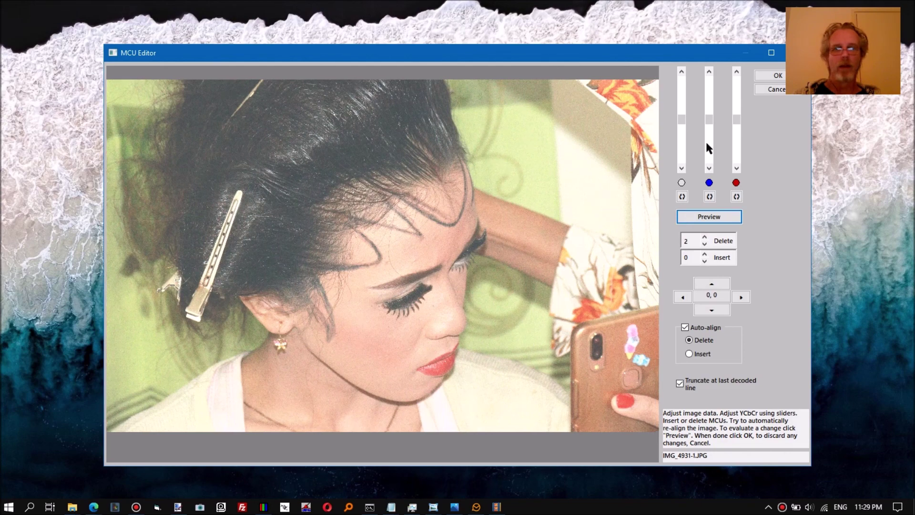
Nudge the Y slider to slightly adjust brightness, preview it, and apply the MCU edits
left_click_drag(682, 119, 682, 125)
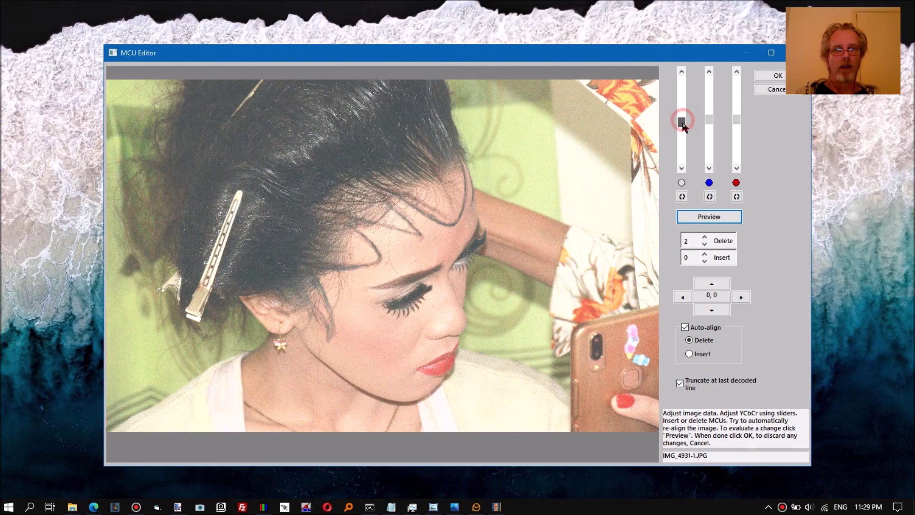
left_click(714, 218)
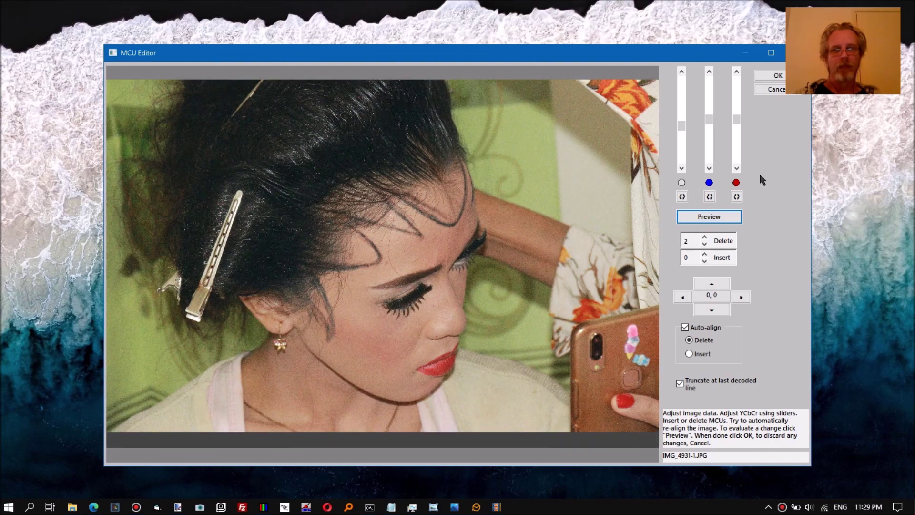
left_click(769, 89)
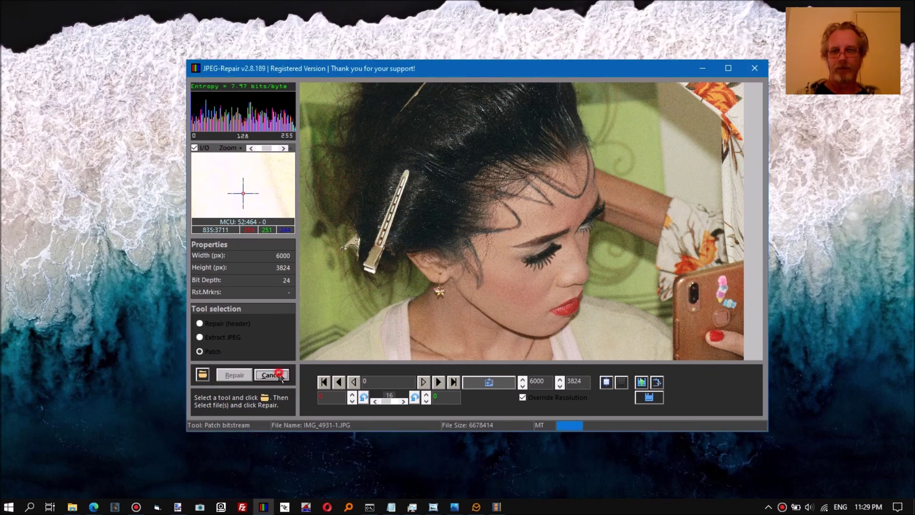
Bring the folder 1 Explorer window forward and preview the repaired IMG_4931-1.JPG
left_click(72, 507)
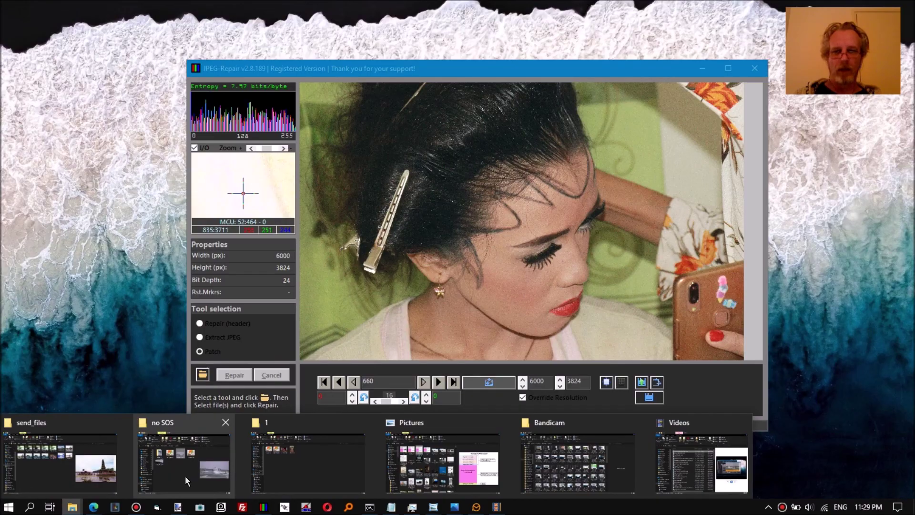
left_click(316, 479)
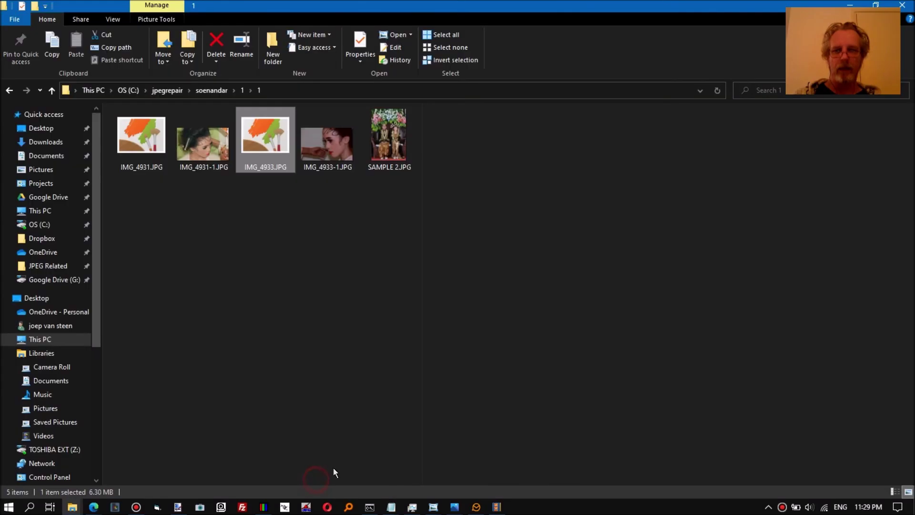
left_click(204, 148)
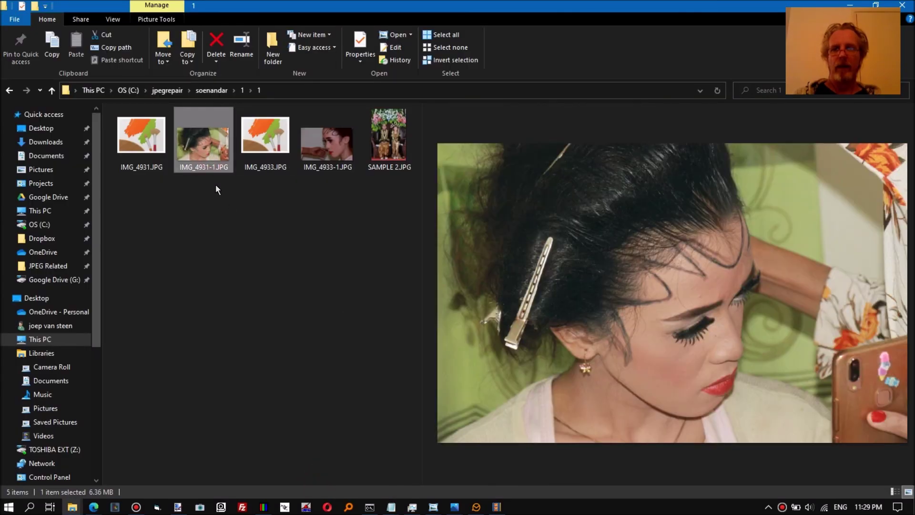
Compare the encrypted IMG_4931.JPG and IMG_4933.JPG with their repaired -1 copies
left_click(327, 143)
left_click(204, 144)
left_click(139, 160)
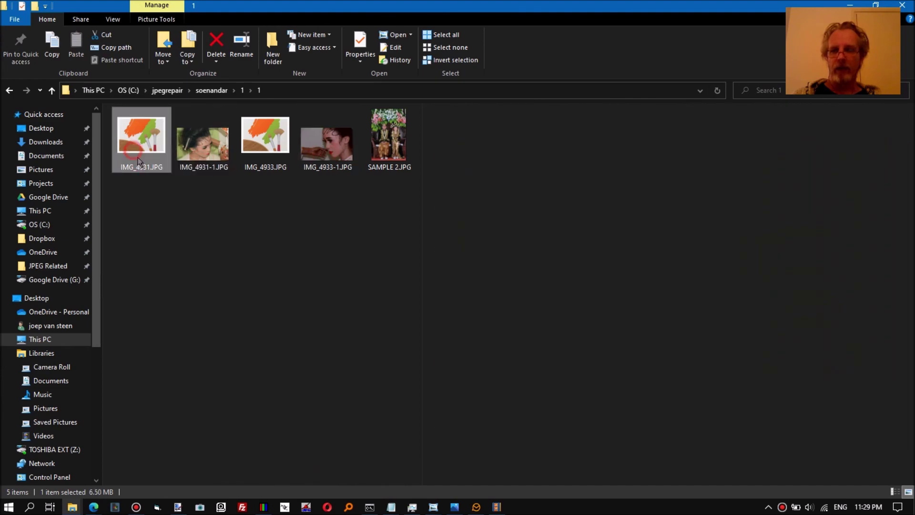
left_click(205, 145)
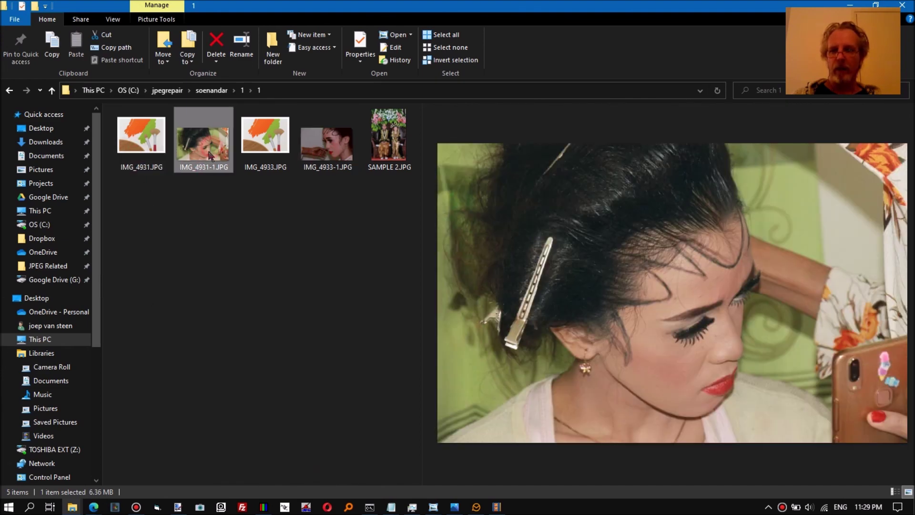
left_click(262, 169)
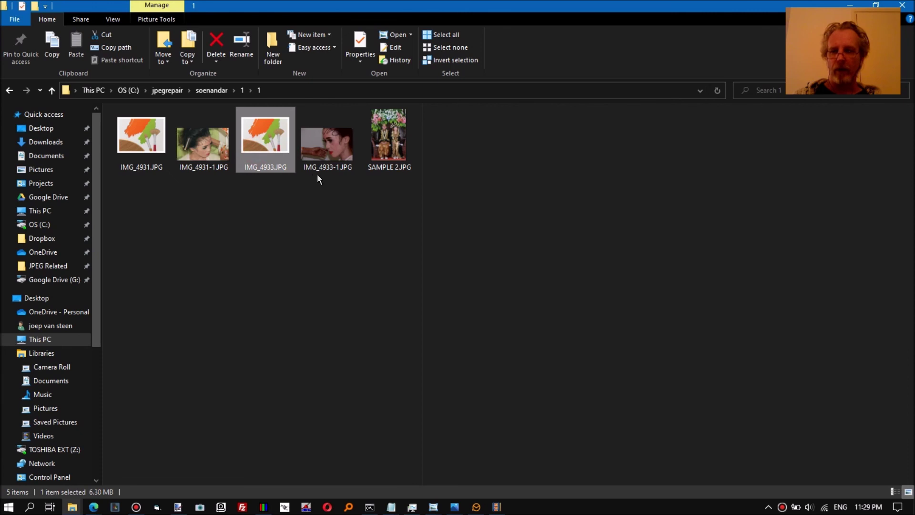
left_click(327, 162)
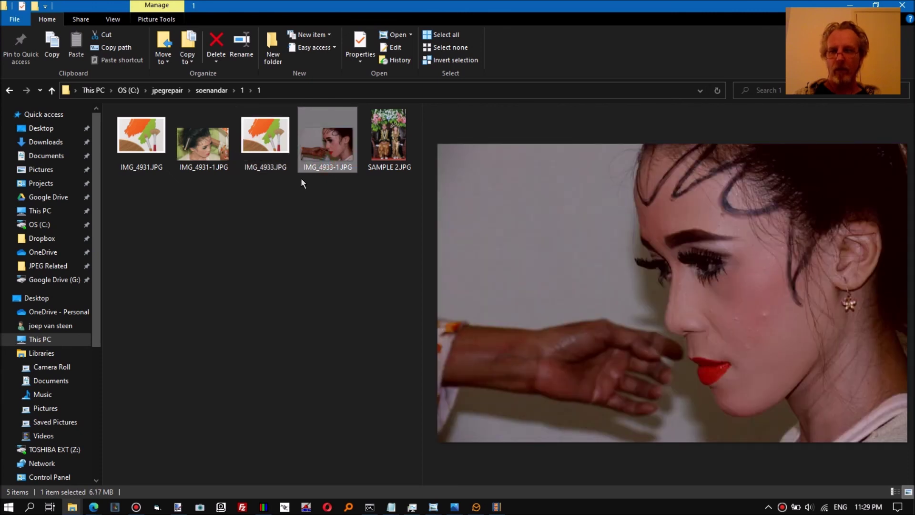
left_click(265, 162)
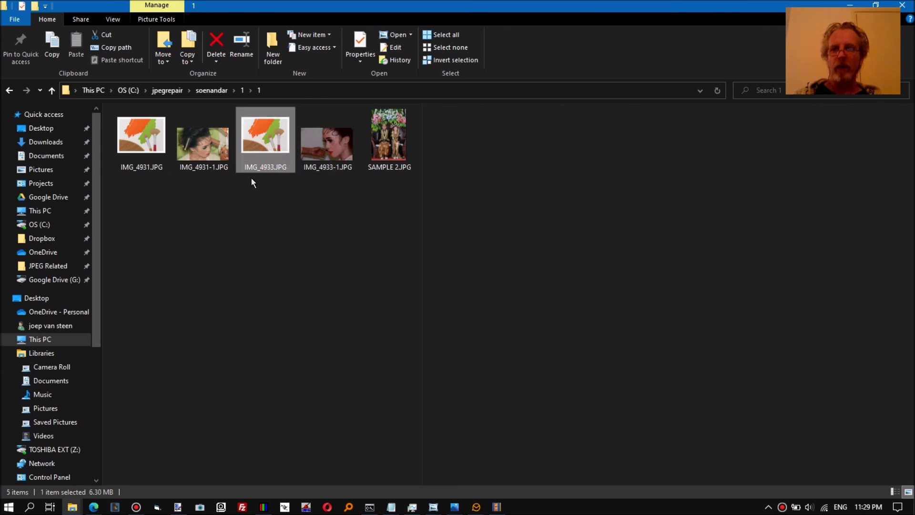
left_click(204, 166)
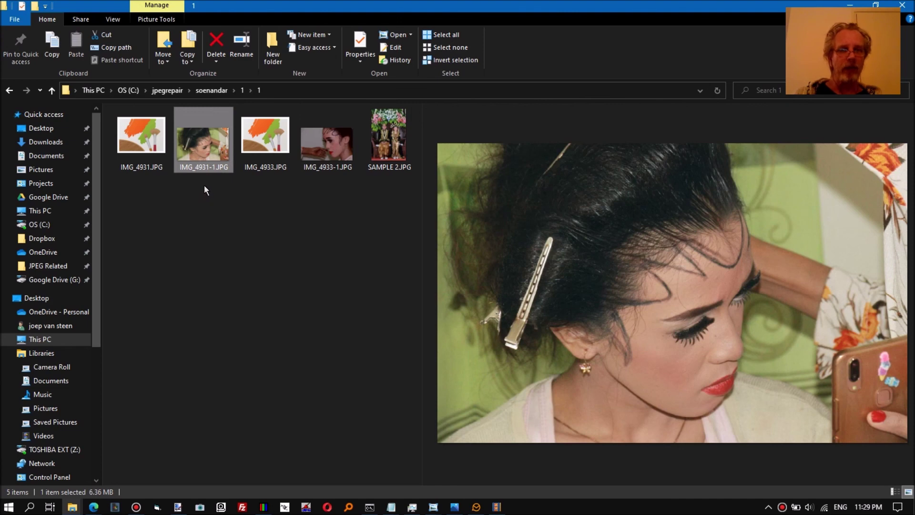